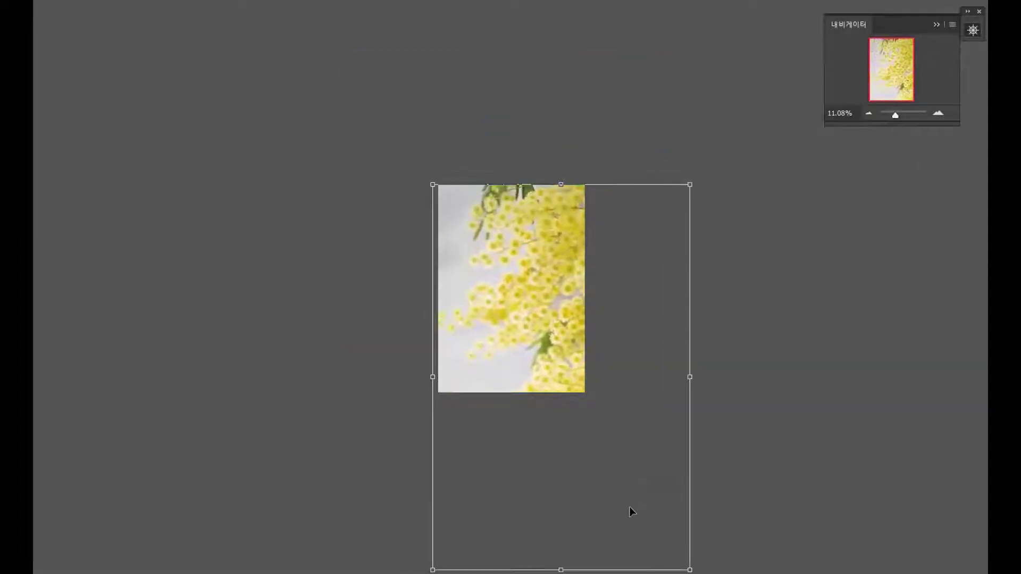
Step: Scale the mimosa photo to fill the poster and draw a rectangle frame over its center
{"action": "left_click_drag", "start_coordinate": [603, 521], "coordinate": [581, 411]}
{"action": "left_click_drag", "start_coordinate": [638, 467], "coordinate": [611, 448]}
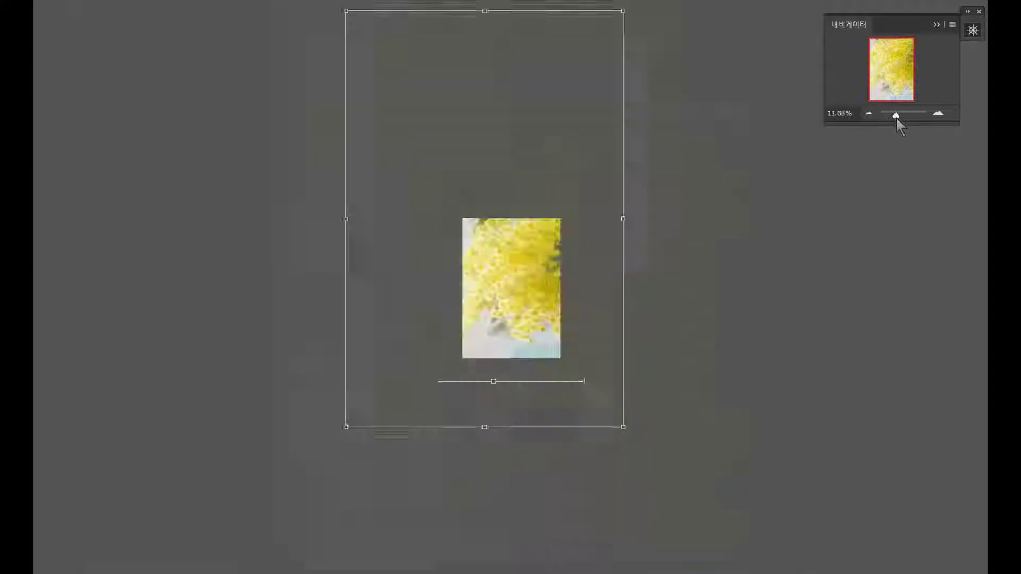
{"action": "left_click_drag", "start_coordinate": [895, 115], "coordinate": [899, 116]}
{"action": "left_click_drag", "start_coordinate": [417, 138], "coordinate": [608, 410]}
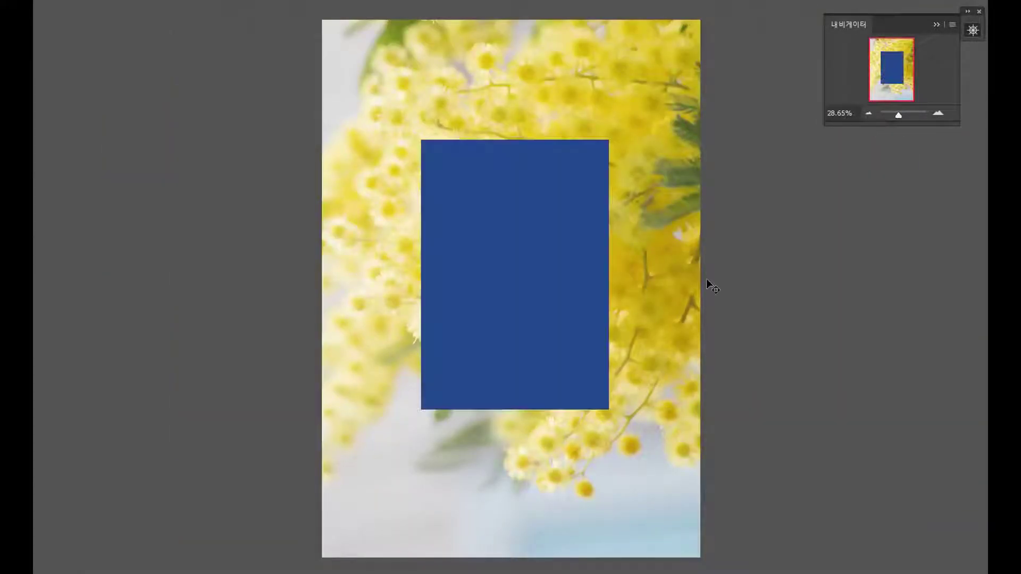
{"action": "left_click_drag", "start_coordinate": [569, 315], "coordinate": [555, 333]}
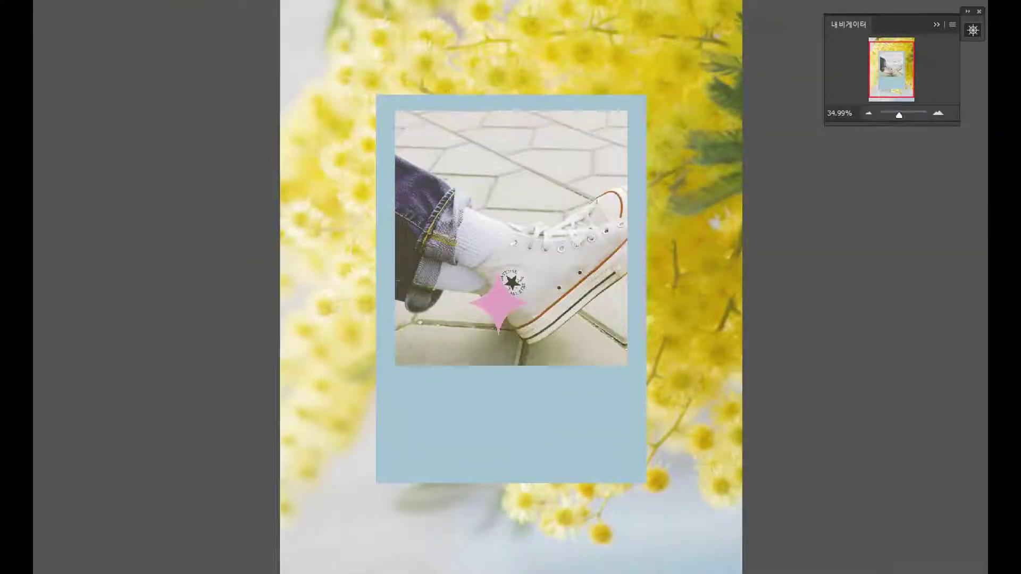
Step: Blend the sparkle layer with Pin Light and shift the cube's hue from green to red
{"action": "left_click", "coordinate": [955, 120]}
{"action": "left_click", "coordinate": [957, 319]}
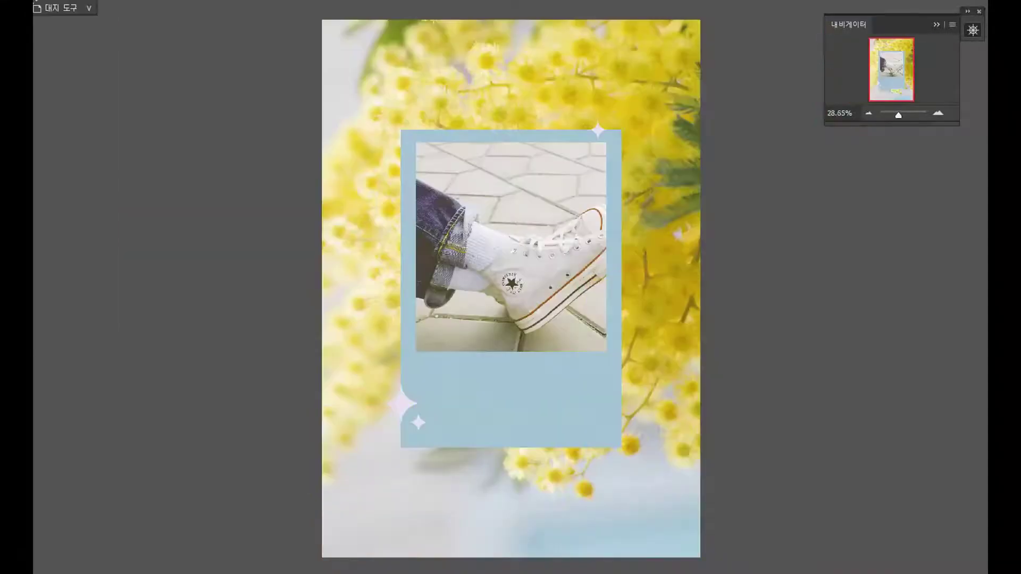
{"action": "left_click_drag", "start_coordinate": [914, 170], "coordinate": [882, 171]}
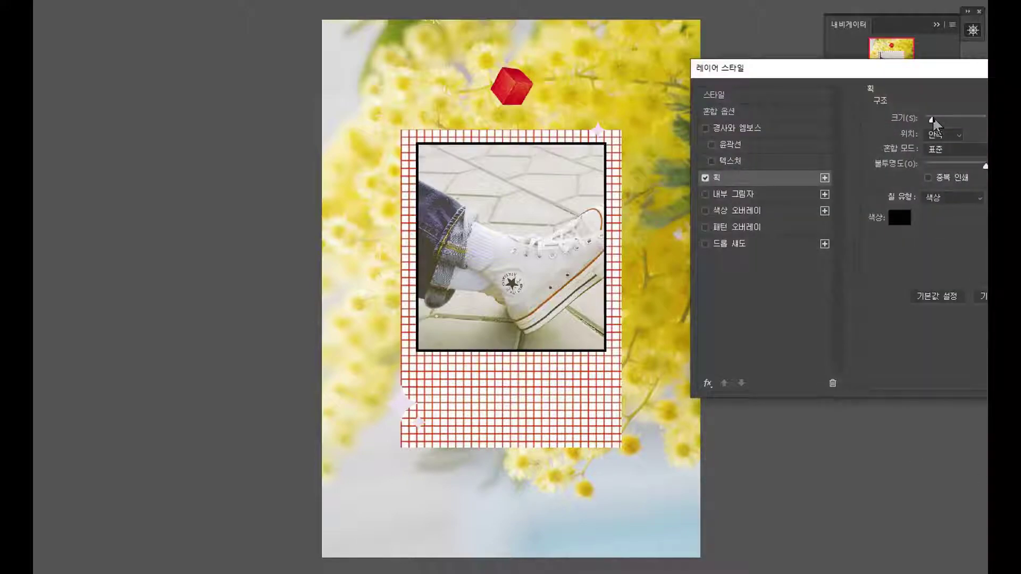
Step: Make the sneaker photo's outline a thin red stroke and centre the backing card behind the grid
{"action": "left_click", "coordinate": [899, 218]}
{"action": "left_click_drag", "start_coordinate": [934, 119], "coordinate": [929, 120]}
{"action": "key", "text": "Return"}
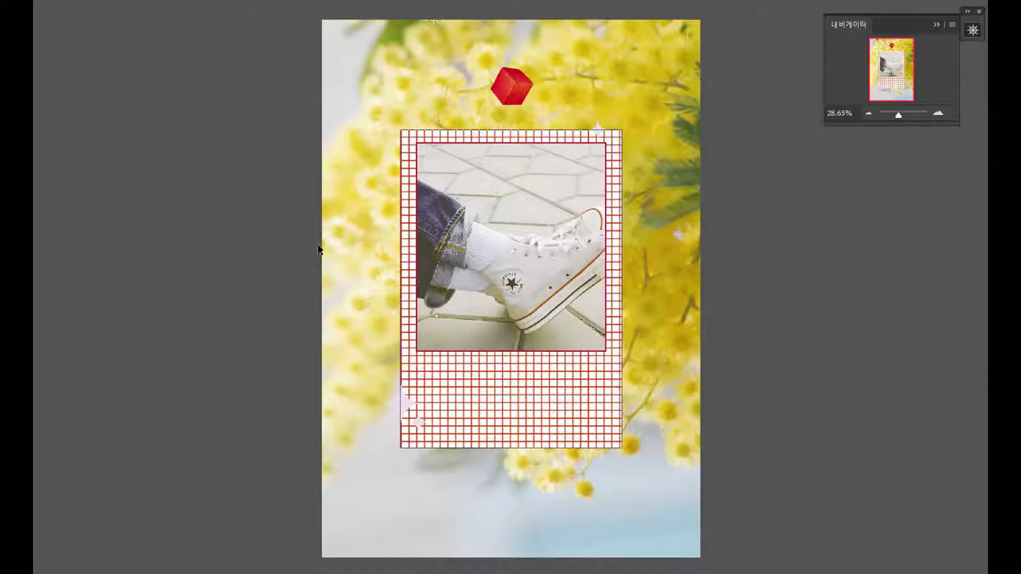
{"action": "left_click_drag", "start_coordinate": [588, 260], "coordinate": [581, 292]}
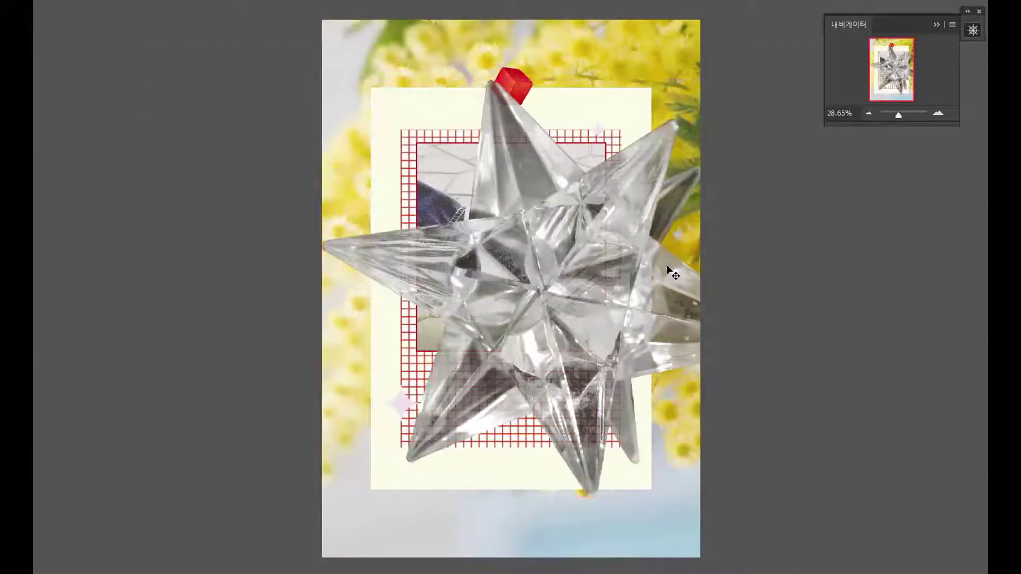
Step: Shrink the crystal star into the bottom-right corner, then place the lined-paper note and green paperclip
{"action": "left_click_drag", "start_coordinate": [717, 110], "coordinate": [617, 233]}
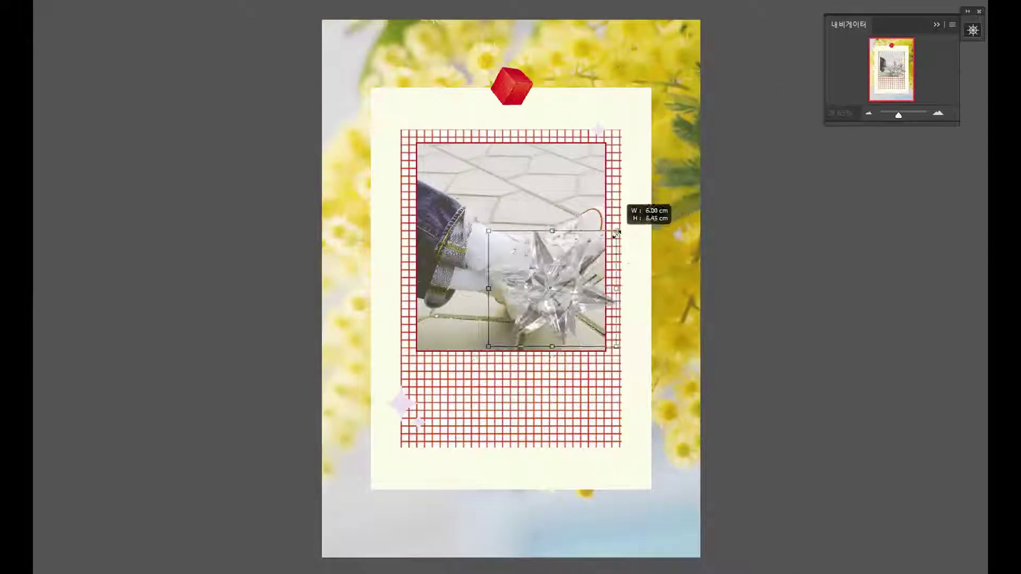
{"action": "left_click_drag", "start_coordinate": [551, 287], "coordinate": [601, 457]}
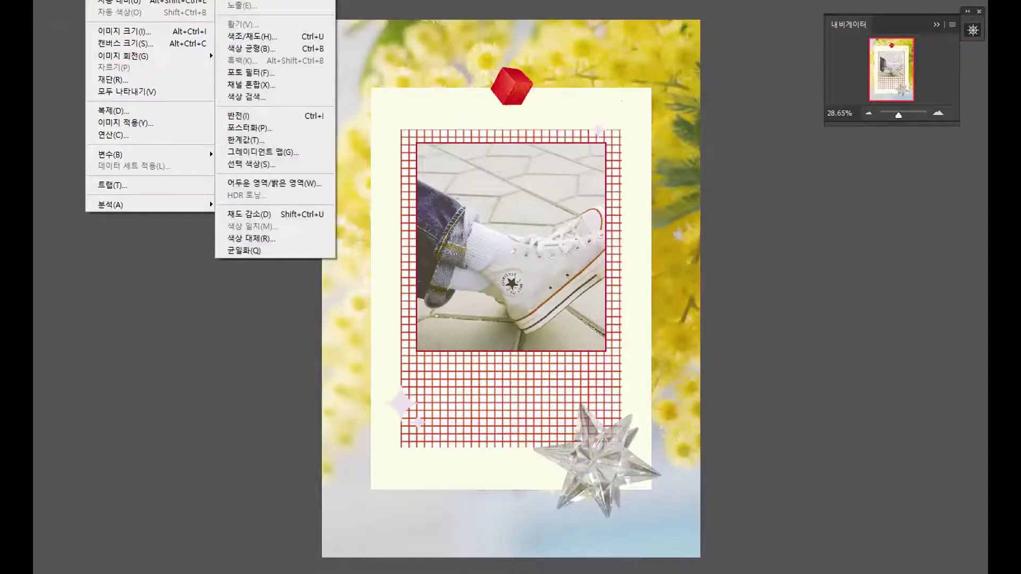
{"action": "left_click_drag", "start_coordinate": [637, 141], "coordinate": [606, 142]}
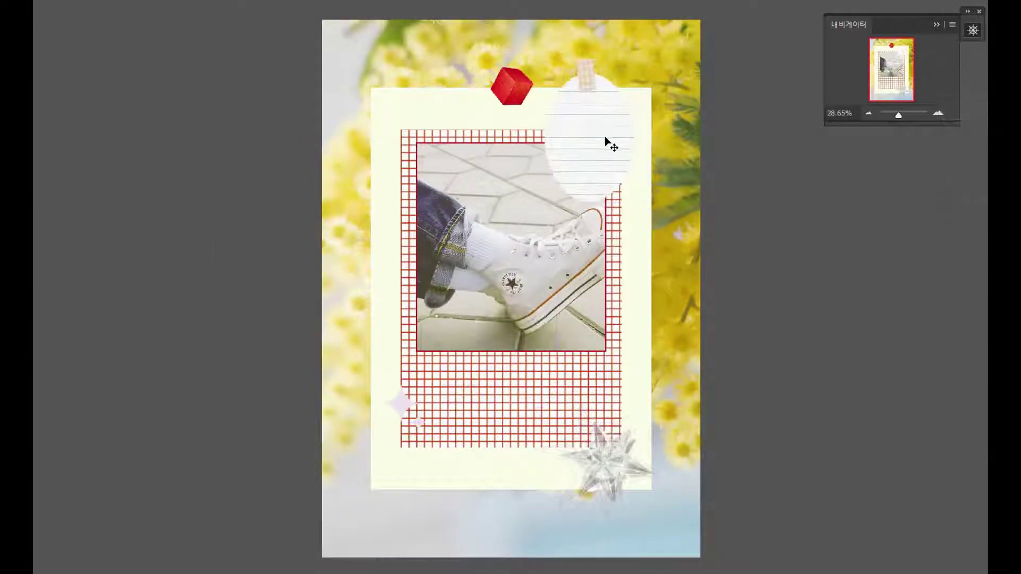
{"action": "left_click_drag", "start_coordinate": [500, 408], "coordinate": [485, 392]}
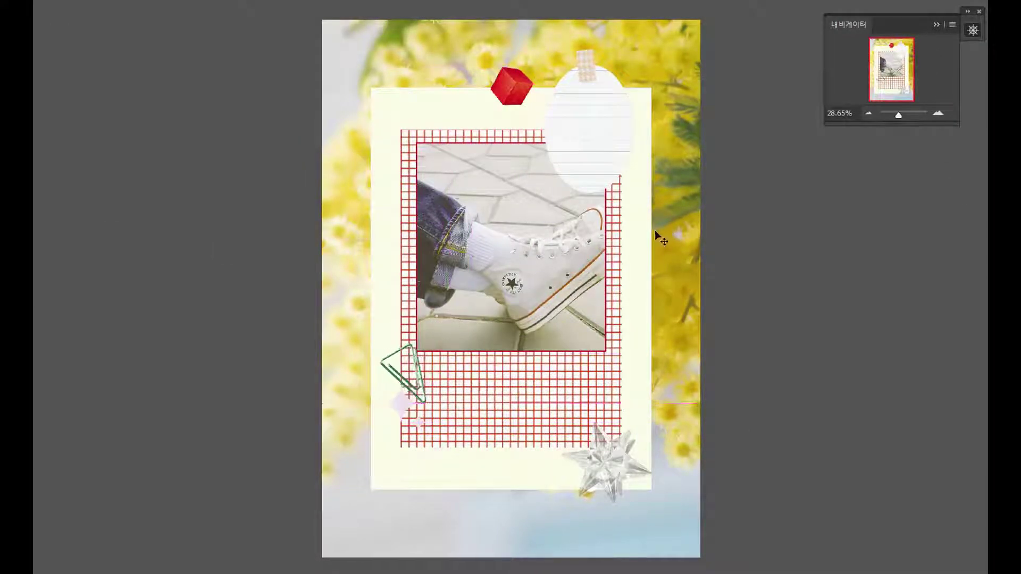
{"action": "left_click_drag", "start_coordinate": [898, 115], "coordinate": [894, 116]}
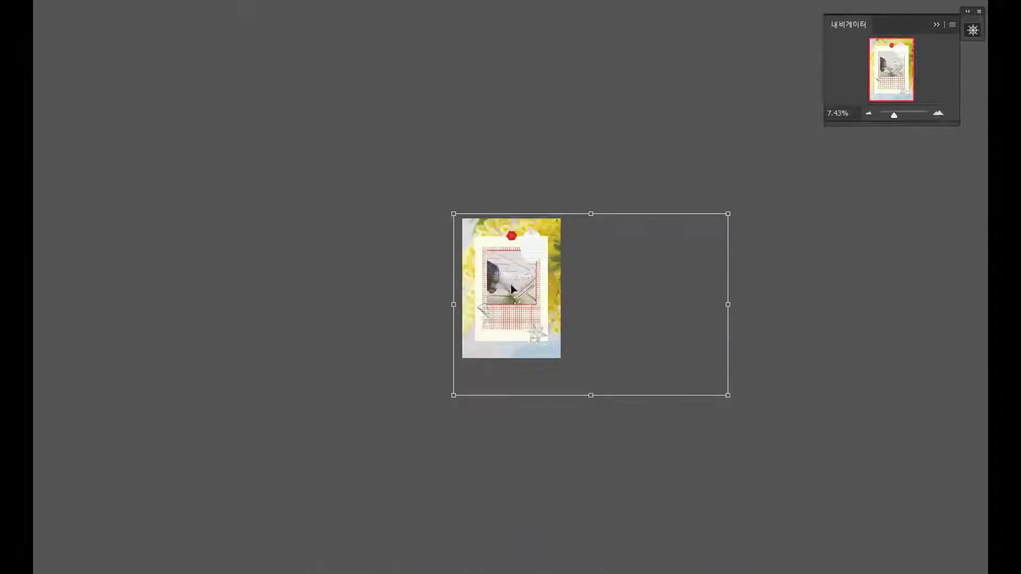
{"action": "left_click", "coordinate": [898, 114]}
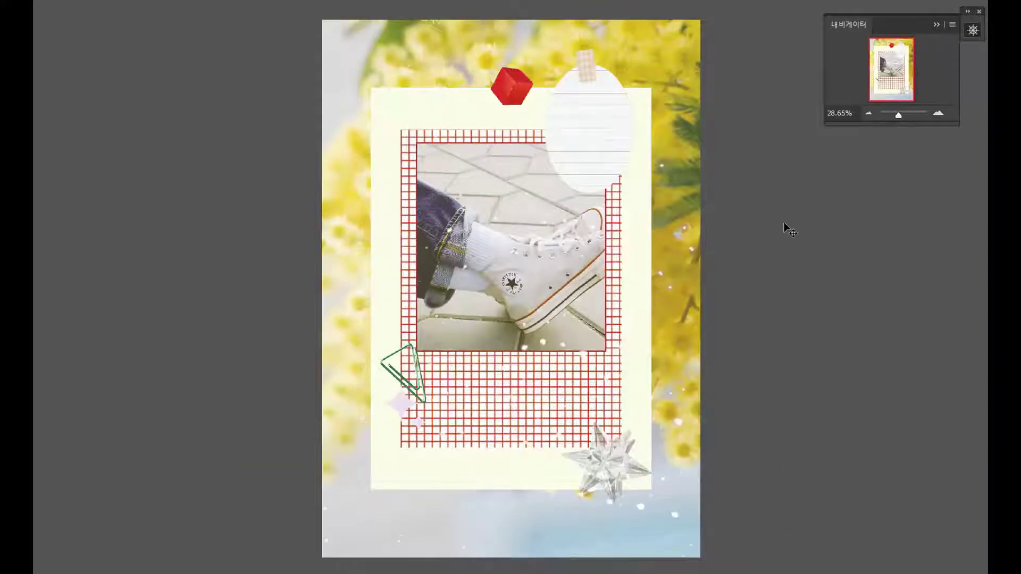
Step: Place the flower pot below the grid, add the lemon, and set 'our spring' above the grid
{"action": "left_click_drag", "start_coordinate": [634, 237], "coordinate": [553, 327]}
{"action": "mouse_move", "coordinate": [523, 290]}
{"action": "left_mouse_down"}
{"action": "mouse_move", "coordinate": [515, 511]}
{"action": "mouse_move", "coordinate": [436, 496]}
{"action": "left_mouse_up"}
{"action": "left_click_drag", "start_coordinate": [707, 378], "coordinate": [691, 307]}
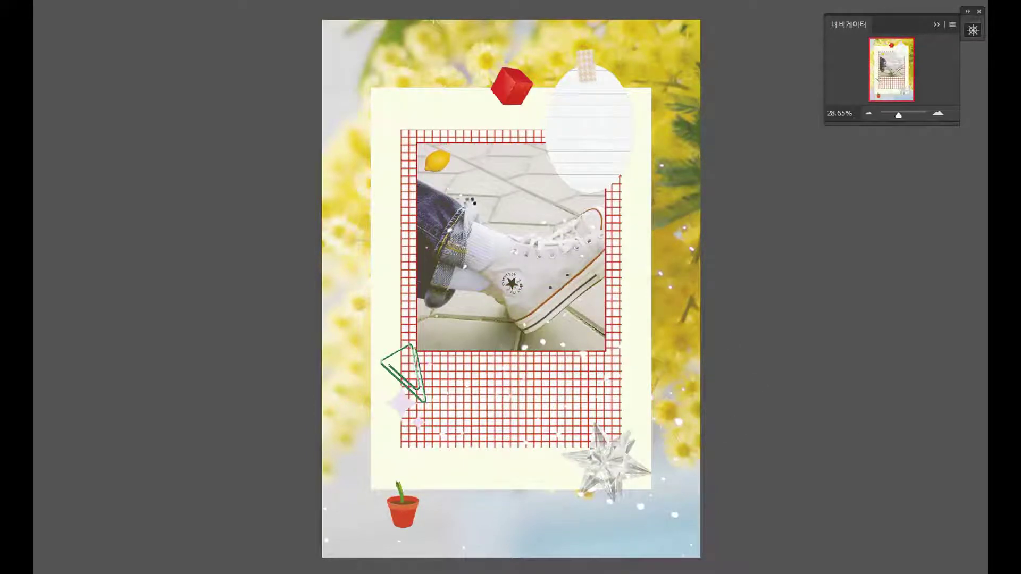
{"action": "left_click_drag", "start_coordinate": [543, 106], "coordinate": [585, 132]}
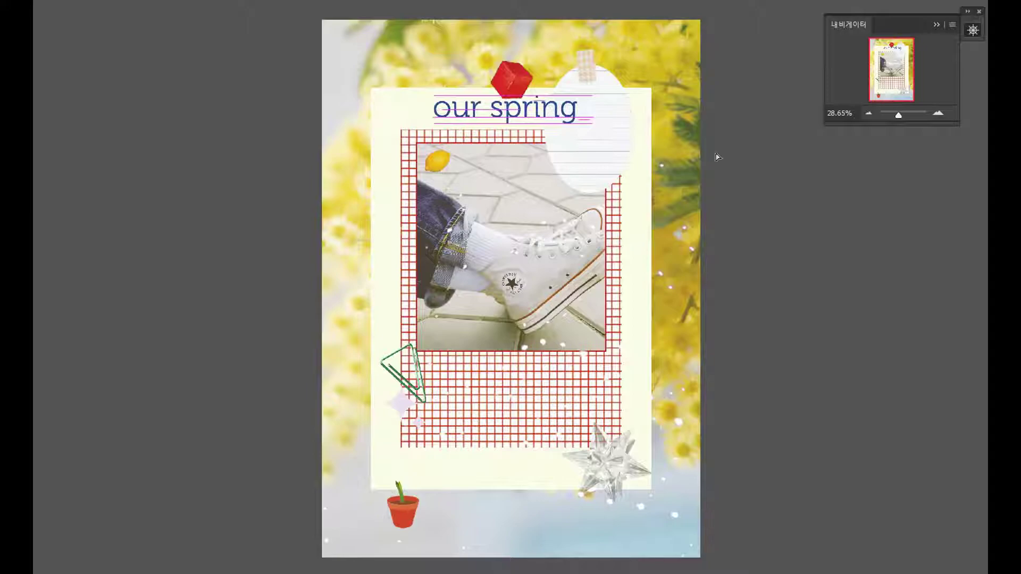
Step: Place the 2020 label at the card's top left
{"action": "scroll", "coordinate": [473, 40], "scroll_direction": "up", "scroll_amount": 3}
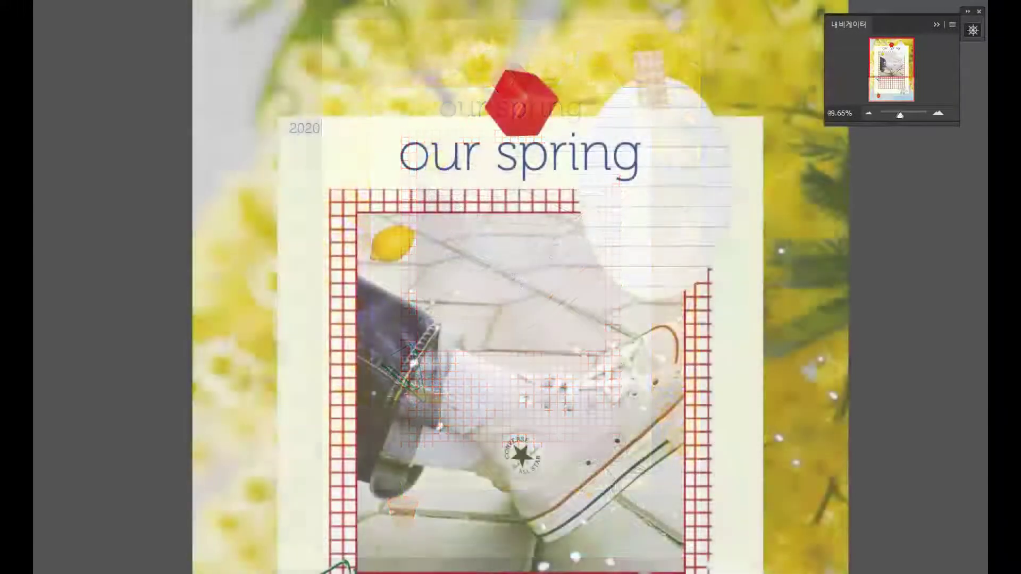
{"action": "mouse_move", "coordinate": [229, 21]}
{"action": "left_mouse_down"}
{"action": "mouse_move", "coordinate": [331, 132]}
{"action": "mouse_move", "coordinate": [736, 132]}
{"action": "left_mouse_up"}
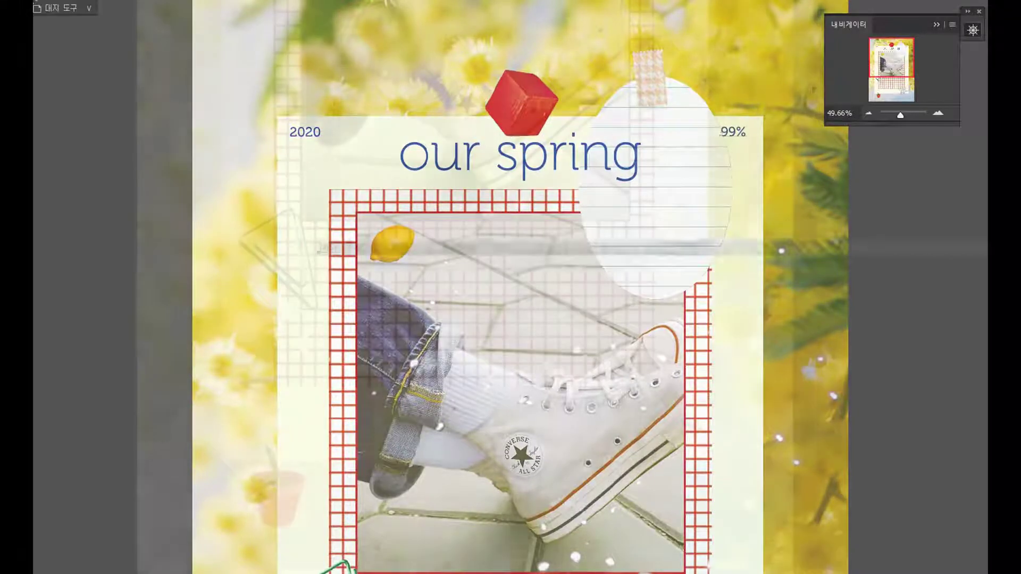
{"action": "scroll", "coordinate": [689, 256], "scroll_direction": "down", "scroll_amount": 5}
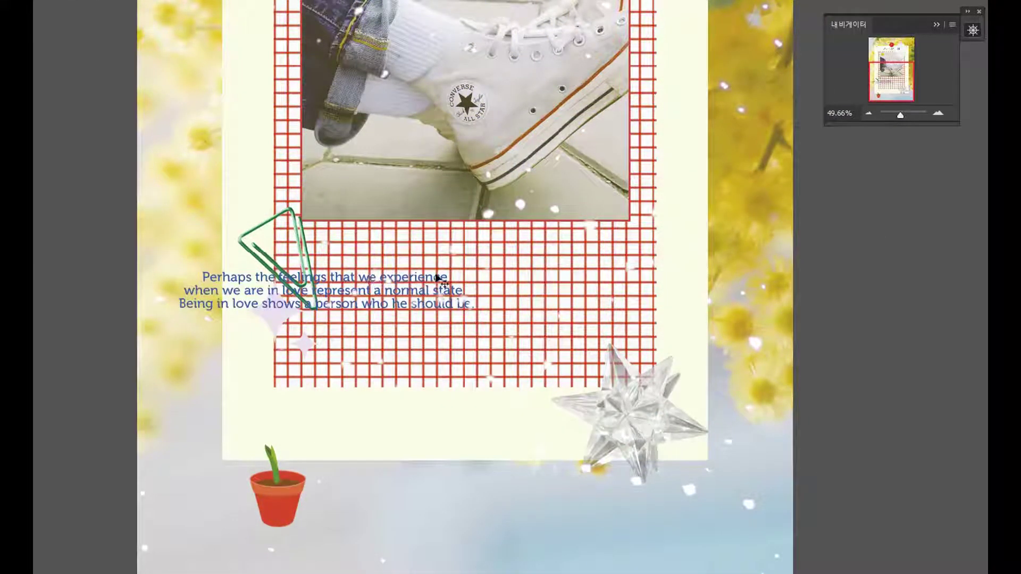
Step: Reposition the quote on the grid and widen its middle line leftward and third line rightward
{"action": "left_click_drag", "start_coordinate": [900, 115], "coordinate": [904, 117]}
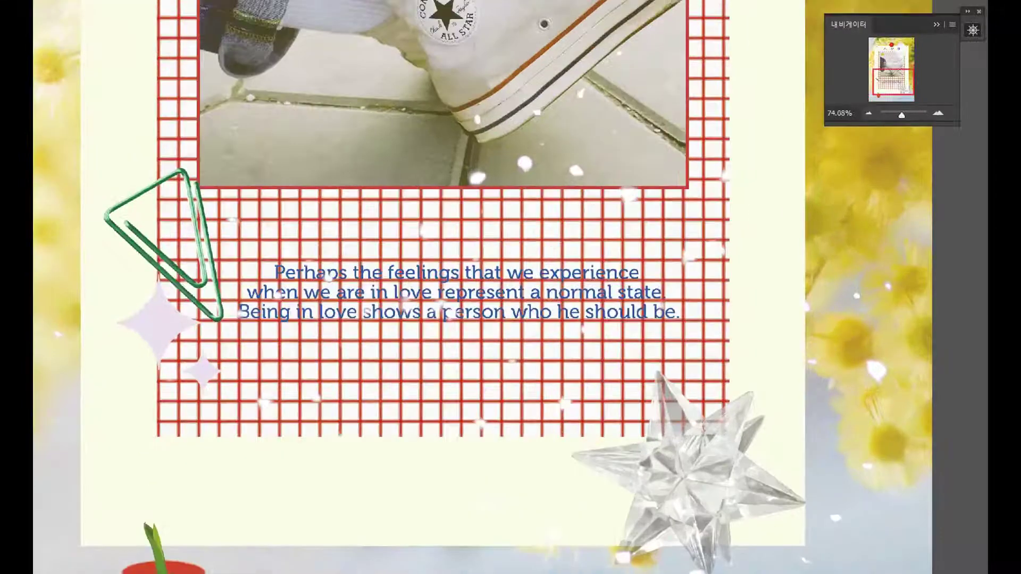
{"action": "left_click_drag", "start_coordinate": [373, 277], "coordinate": [372, 278]}
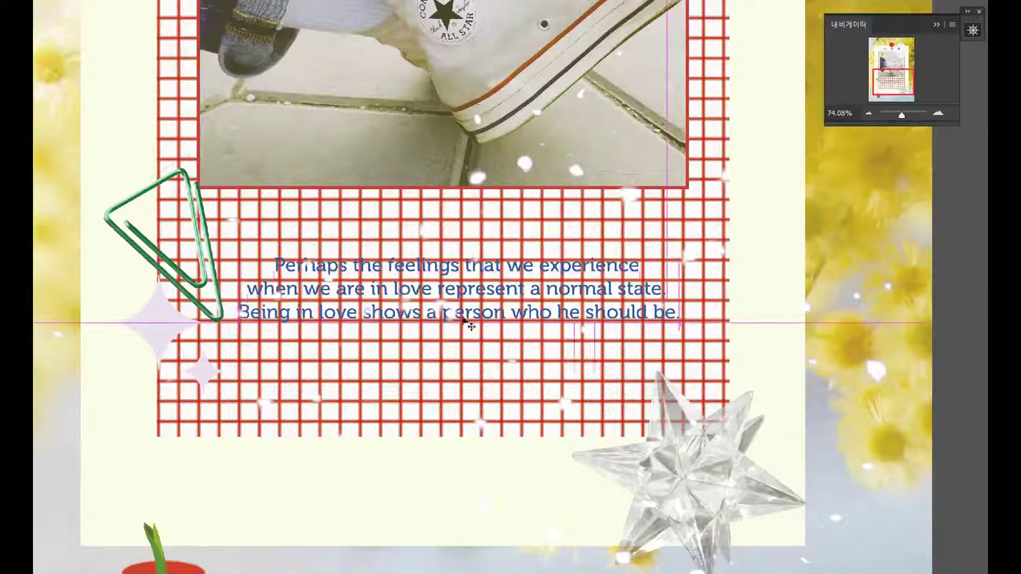
{"action": "key", "text": "ctrl+plus"}
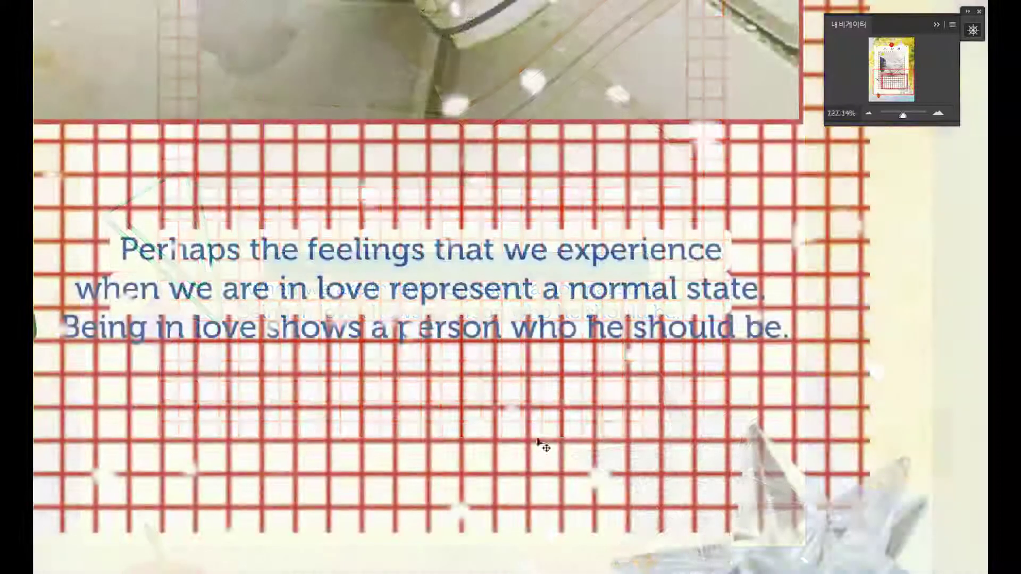
{"action": "scroll", "coordinate": [716, 464], "scroll_direction": "left", "scroll_amount": 3}
{"action": "left_click_drag", "start_coordinate": [196, 292], "coordinate": [162, 296]}
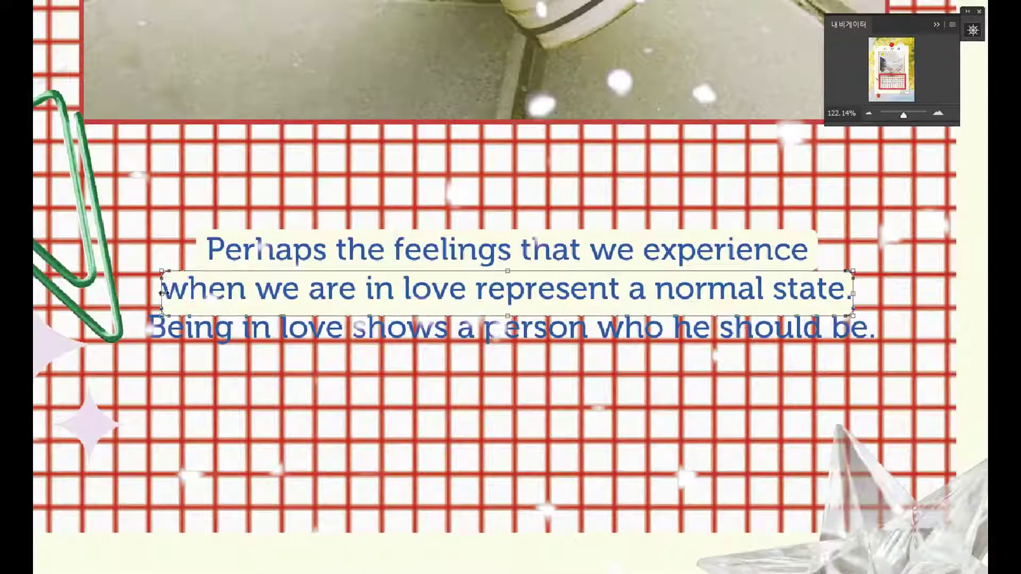
{"action": "left_click", "coordinate": [216, 327]}
{"action": "left_click_drag", "start_coordinate": [875, 330], "coordinate": [881, 333]}
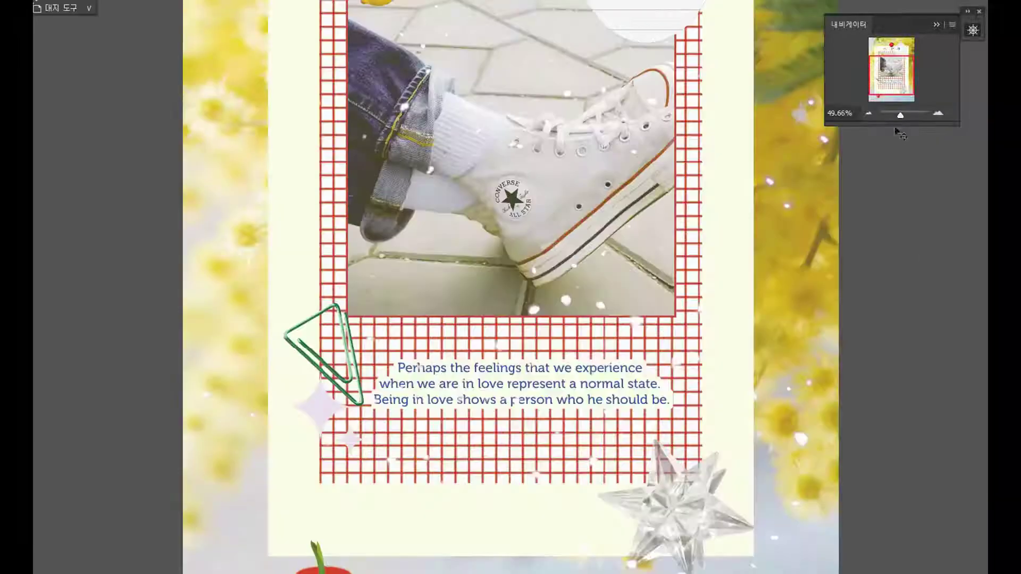
Step: Place the orange smiley button sticker below the grid and nudge its right eye into place
{"action": "left_click_drag", "start_coordinate": [902, 114], "coordinate": [898, 116]}
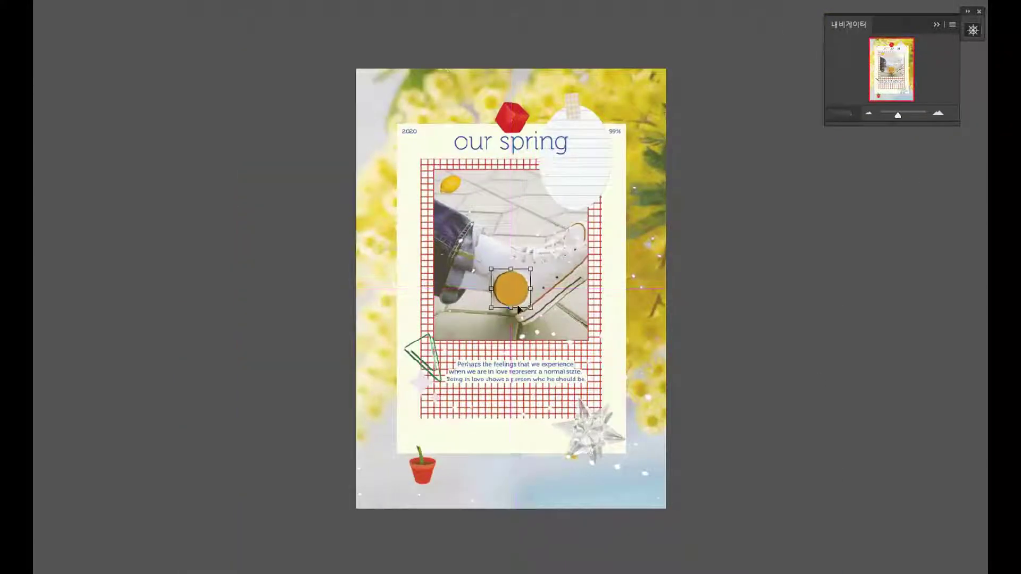
{"action": "left_click_drag", "start_coordinate": [510, 291], "coordinate": [472, 419]}
{"action": "left_click_drag", "start_coordinate": [898, 114], "coordinate": [903, 115]}
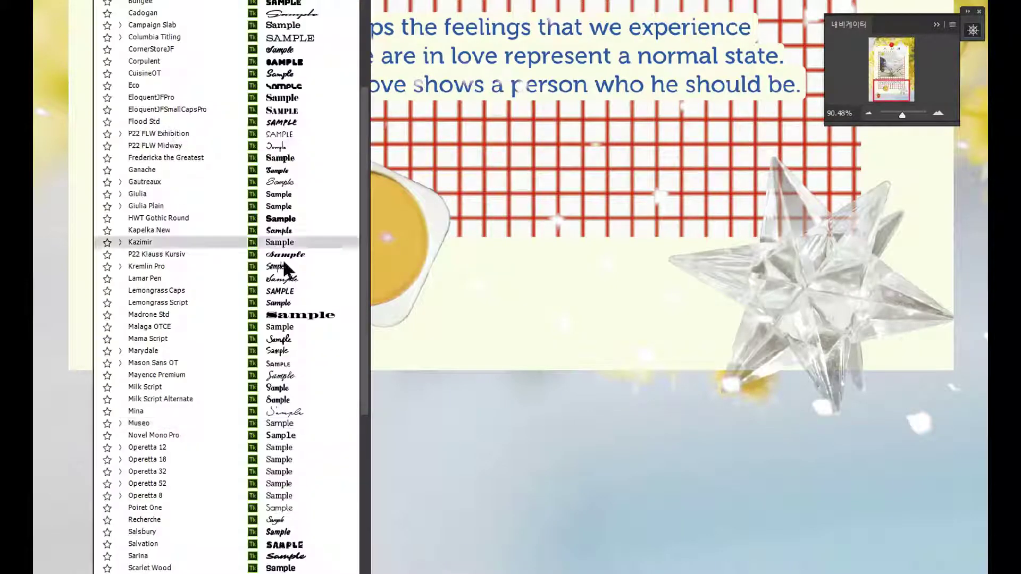
{"action": "mouse_move", "coordinate": [450, 241]}
{"action": "left_mouse_down"}
{"action": "mouse_move", "coordinate": [425, 238]}
{"action": "mouse_move", "coordinate": [431, 228]}
{"action": "left_mouse_up"}
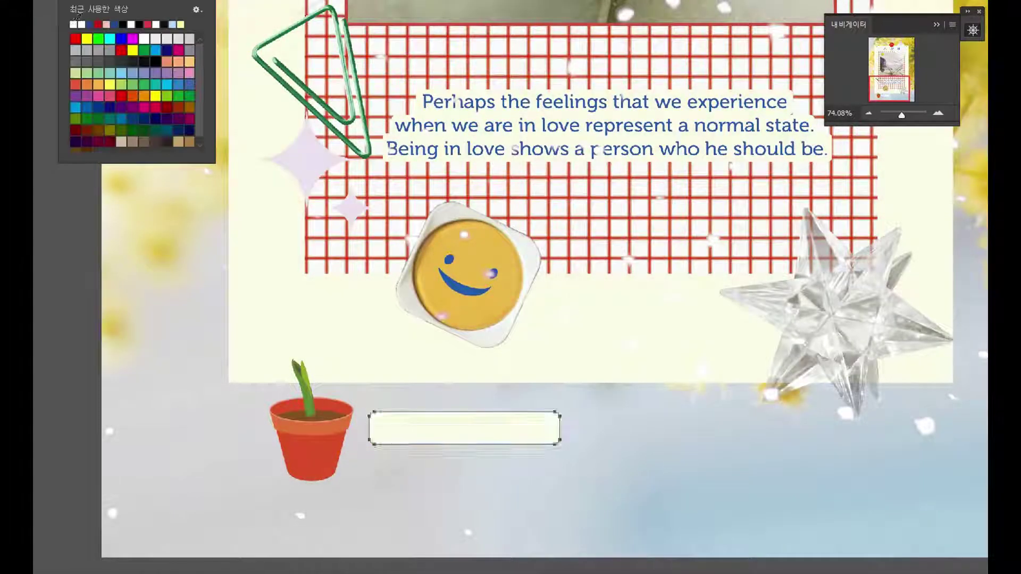
{"action": "left_click", "coordinate": [84, 405]}
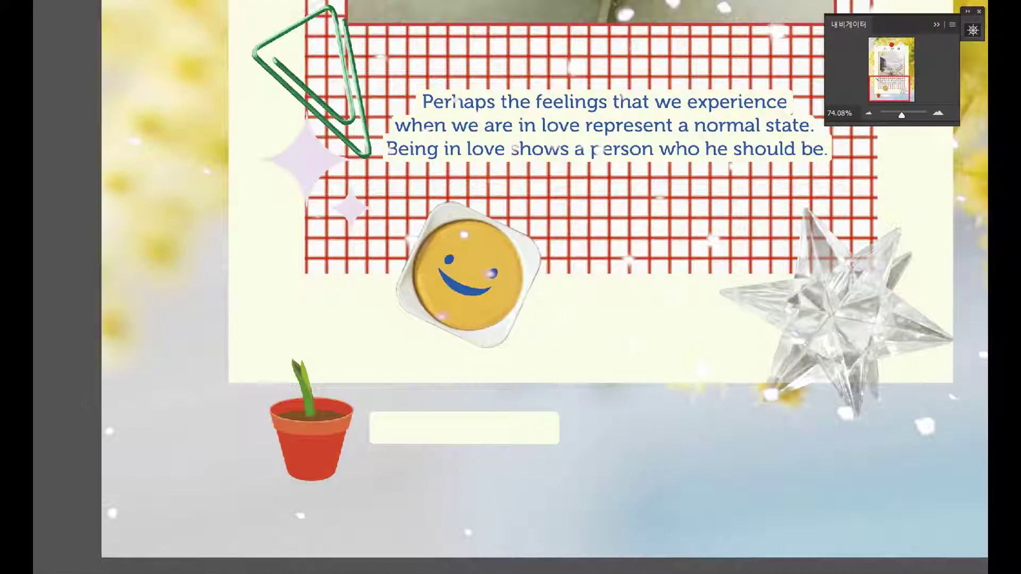
Step: Paste a copy of the quote, retype it as the D- countdown, and move it into the white box
{"action": "type", "text": "Perhaps the feelings that we experience when we are in love represent a normal state. Being in love shows a person who he should be."}
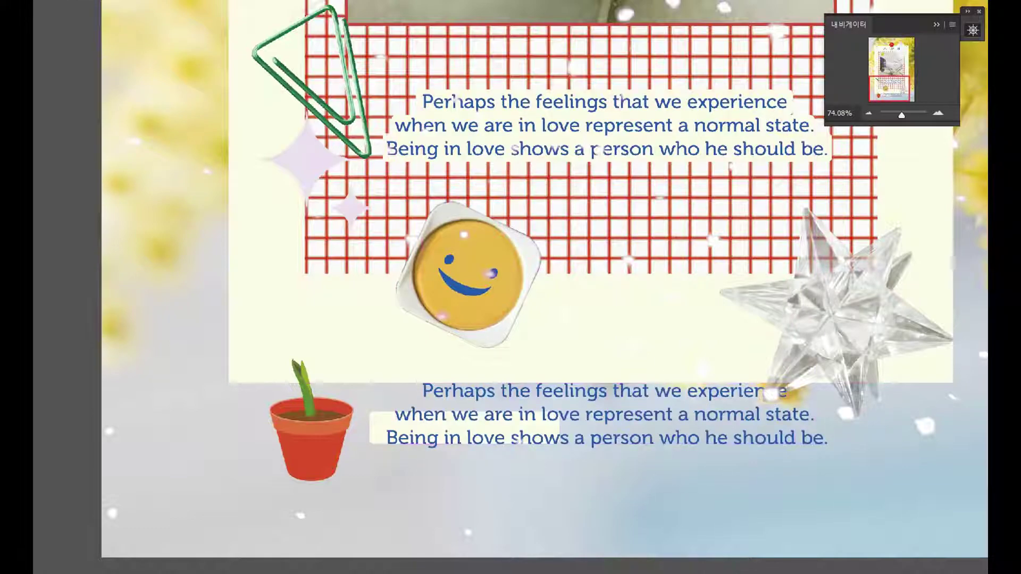
{"action": "type", "text": "D-84"}
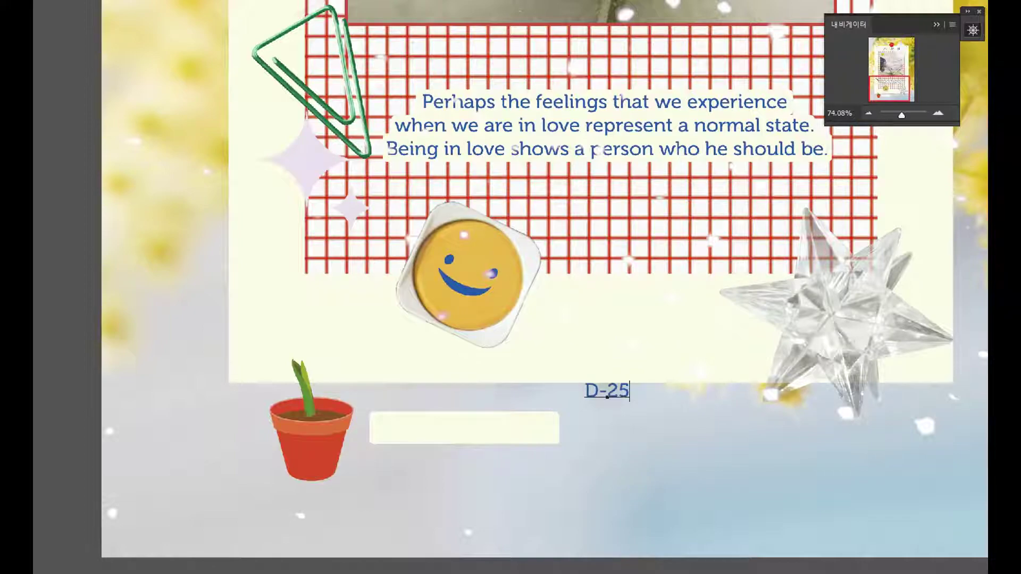
{"action": "left_click_drag", "start_coordinate": [632, 399], "coordinate": [424, 436]}
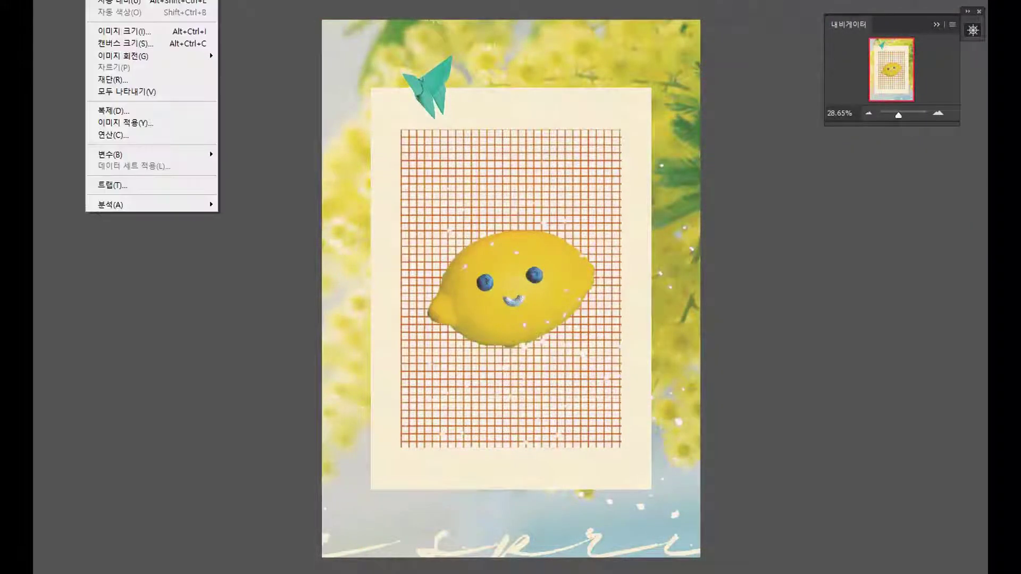
Step: Move the red heart to the lemon card's bottom-right corner
{"action": "left_click_drag", "start_coordinate": [664, 476], "coordinate": [674, 491]}
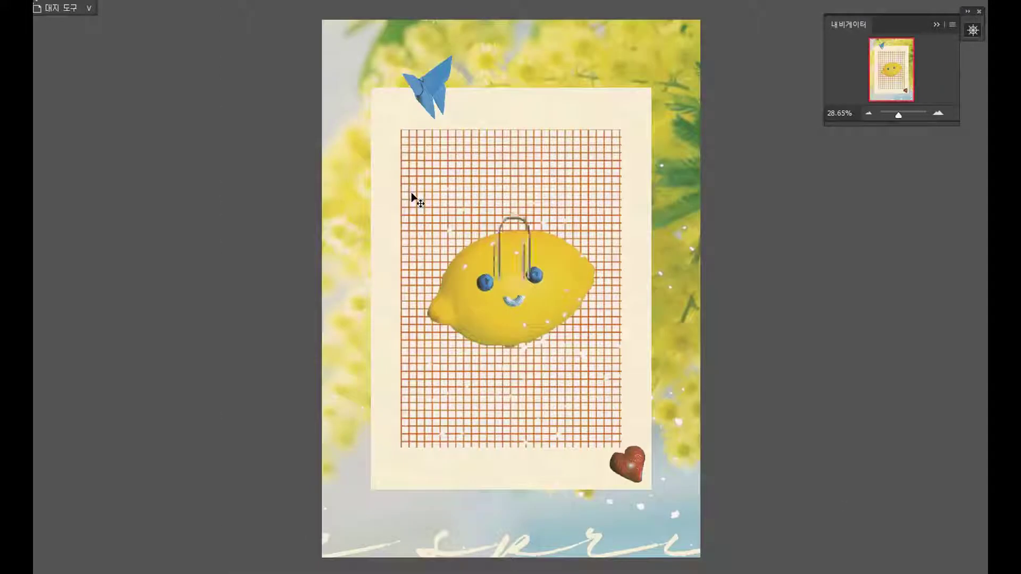
Step: Cancel the paperclip rotation, reposition the lemon photo on the grid, and move the red cube below it
{"action": "key", "text": "Escape"}
{"action": "left_click_drag", "start_coordinate": [551, 256], "coordinate": [596, 290]}
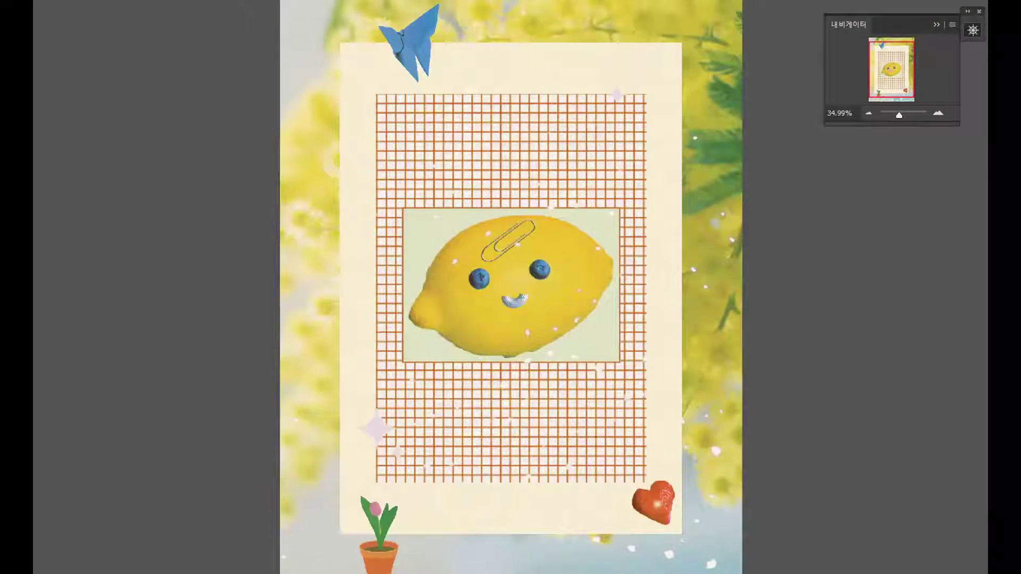
{"action": "left_click_drag", "start_coordinate": [511, 32], "coordinate": [512, 416]}
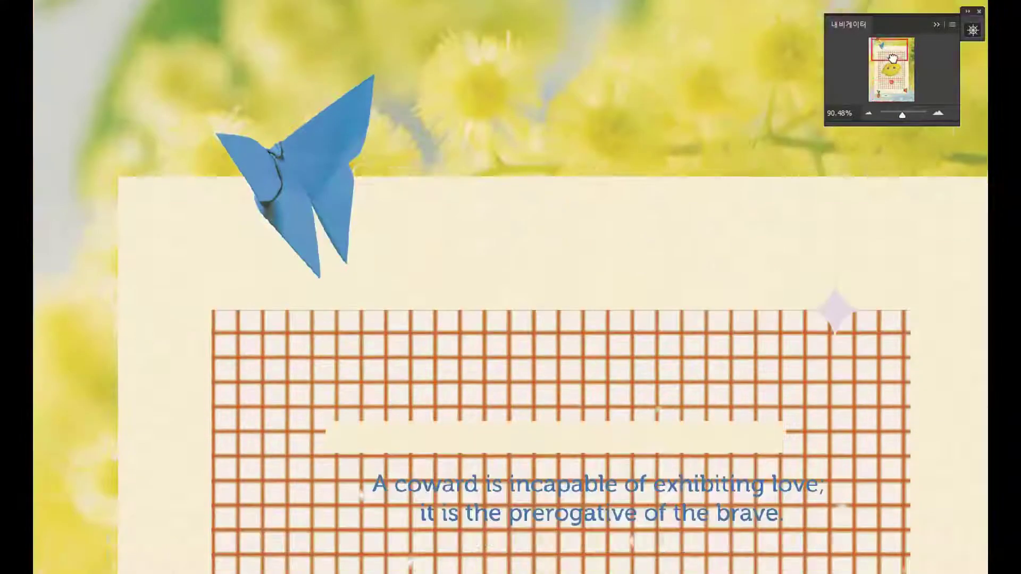
Step: Move the love quote up onto the grid above the lemon
{"action": "left_click_drag", "start_coordinate": [893, 58], "coordinate": [895, 68]}
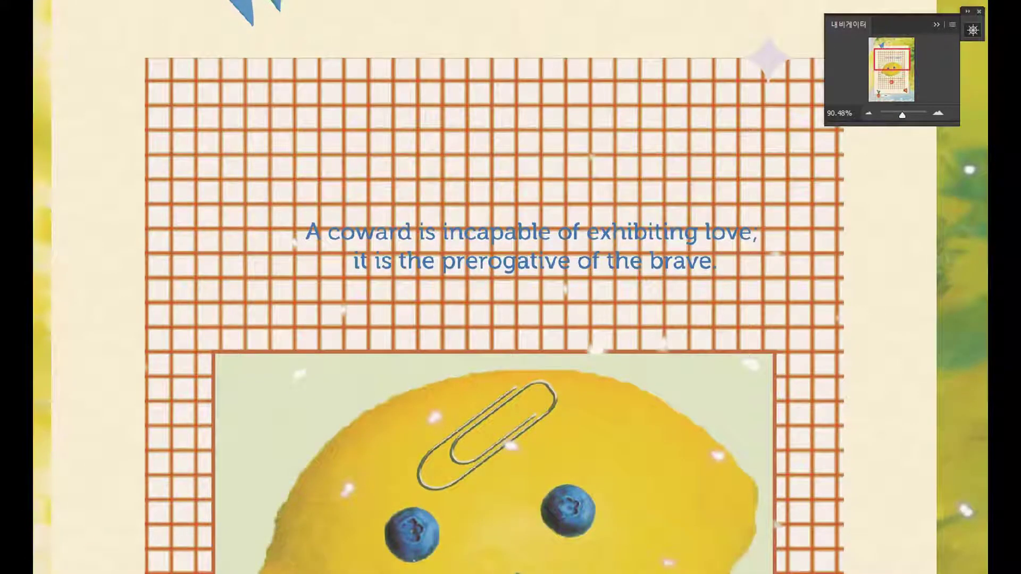
{"action": "left_click_drag", "start_coordinate": [611, 216], "coordinate": [591, 171]}
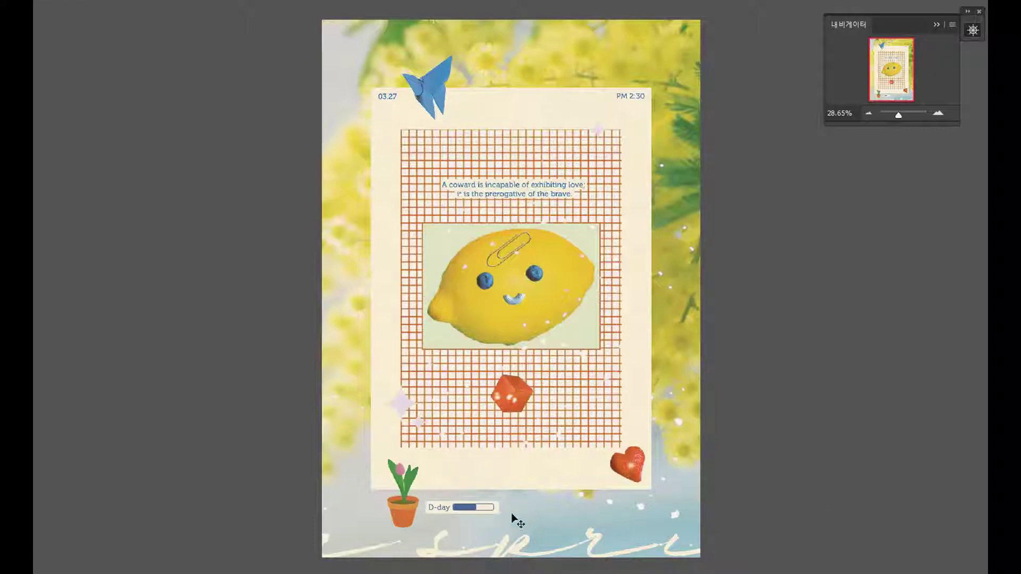
Step: Widen the D-day bar slightly, centre the bottom notes quote, and delete the horizontal guide
{"action": "left_click_drag", "start_coordinate": [490, 509], "coordinate": [494, 508]}
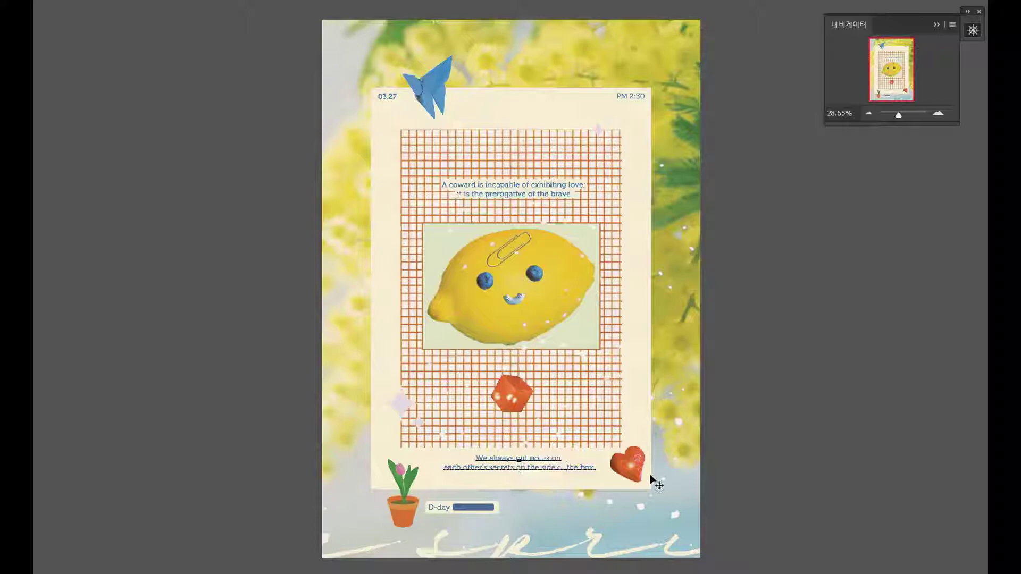
{"action": "left_click_drag", "start_coordinate": [536, 423], "coordinate": [528, 423]}
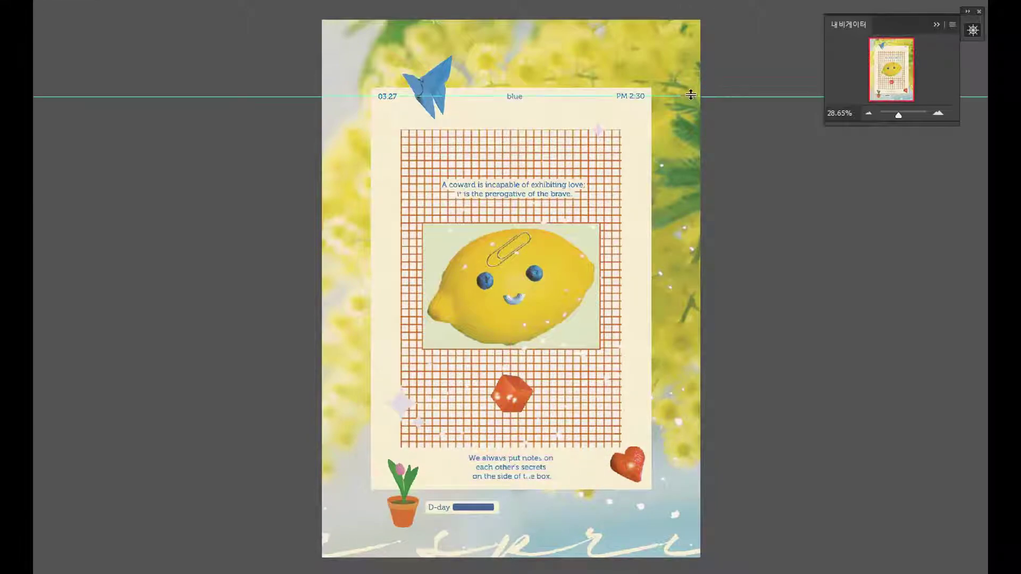
{"action": "left_click", "coordinate": [45, 97]}
{"action": "key", "text": "Delete"}
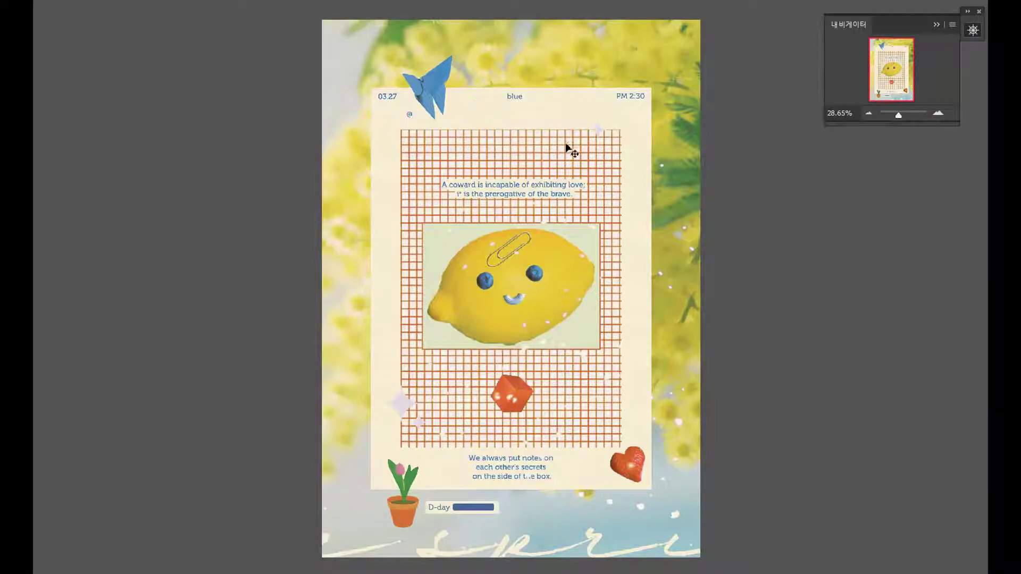
{"action": "scroll", "coordinate": [930, 303], "scroll_direction": "down", "scroll_amount": 5}
{"action": "scroll", "coordinate": [900, 337], "scroll_direction": "down", "scroll_amount": 5}
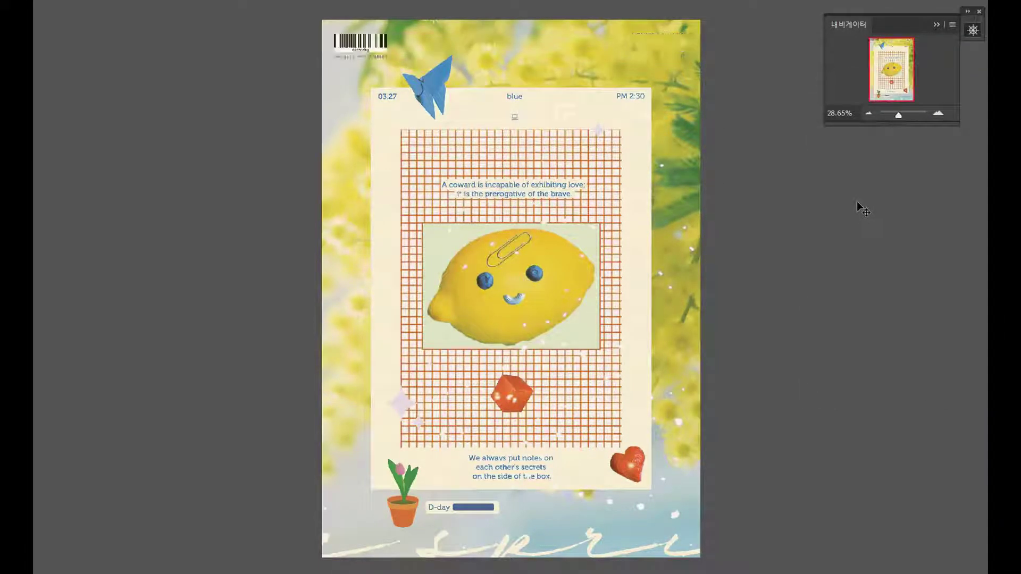